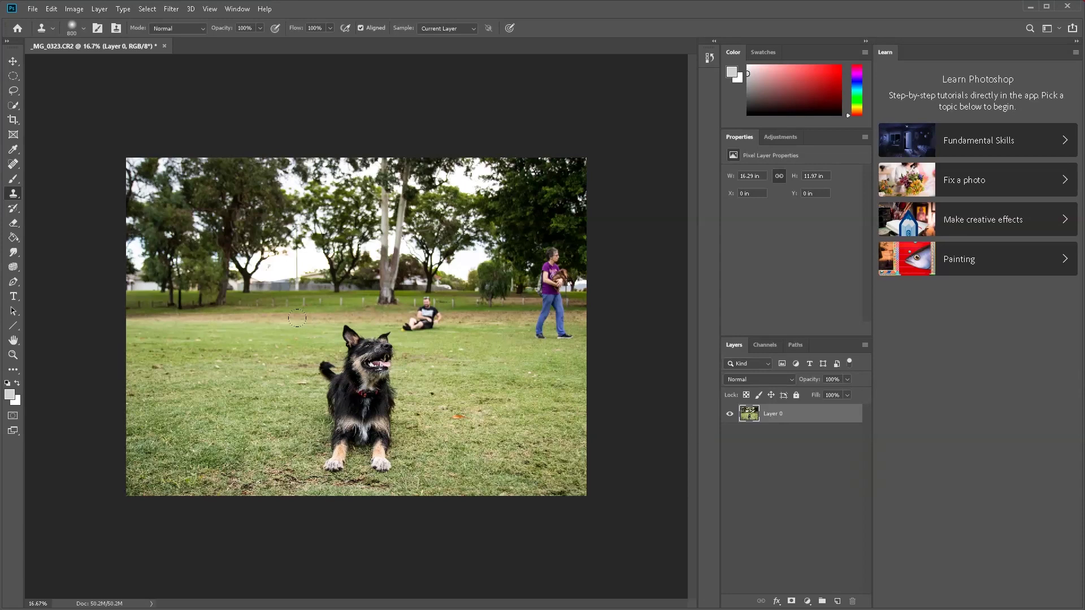
Switch from the Clone Stamp tool to the Lasso tool with L
key("l")
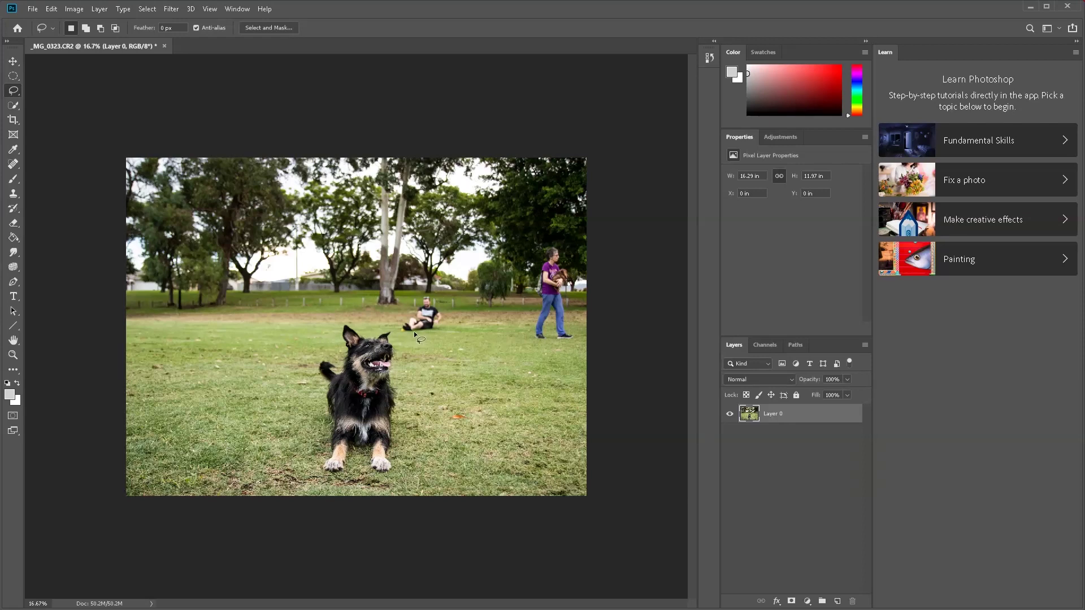
Lasso the seated man behind the dog and bring up Edit > Content-Aware Fill for him
mouse_move(413, 331)
left_mouse_down()
mouse_move(405, 320)
mouse_move(427, 291)
mouse_move(442, 324)
mouse_move(421, 332)
left_mouse_up()
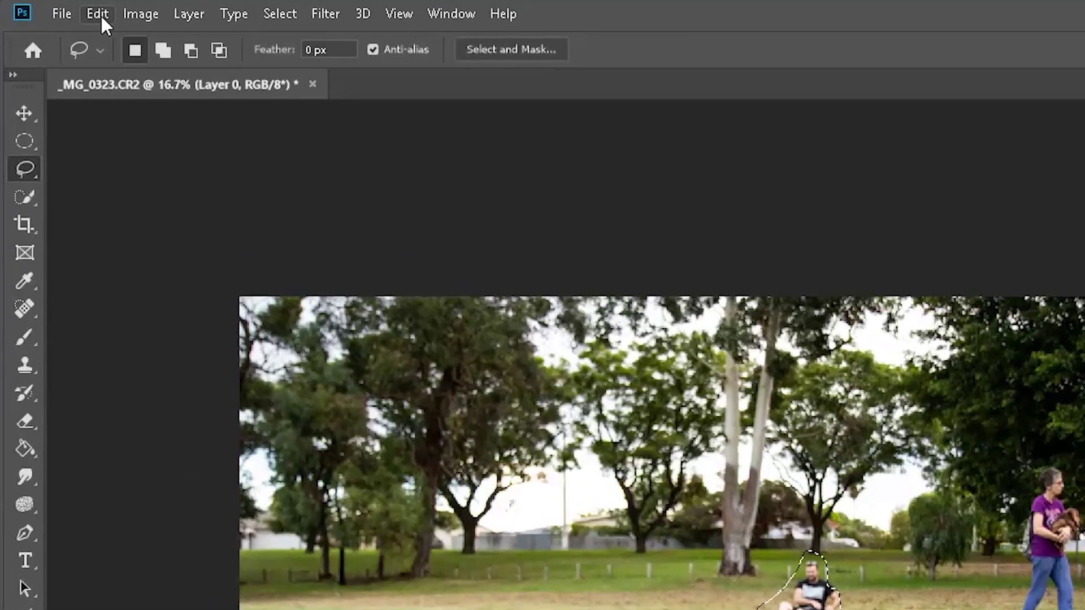
left_click(51, 9)
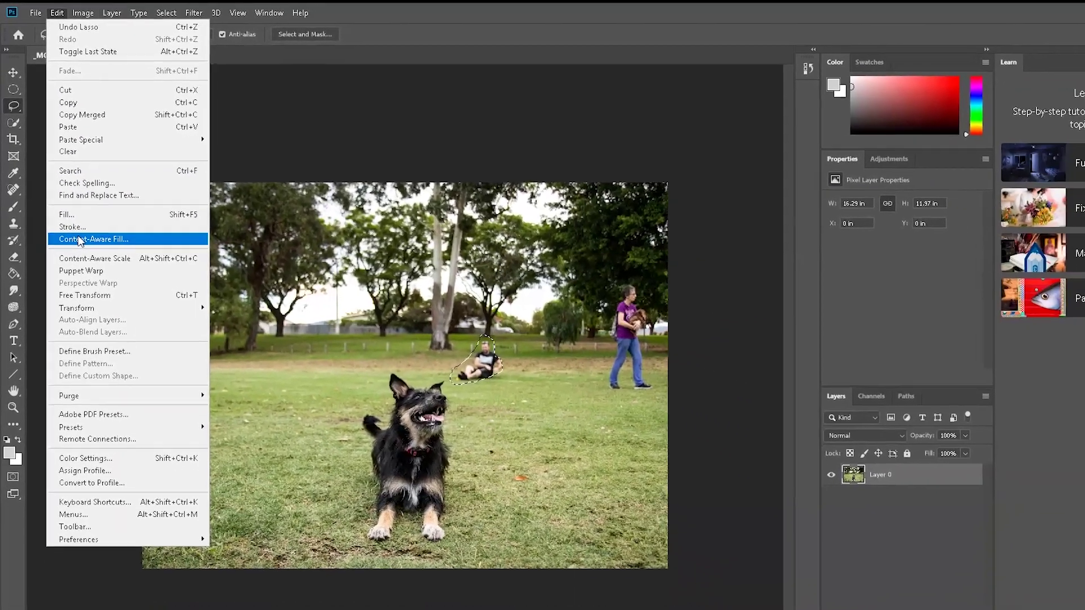
left_click(94, 279)
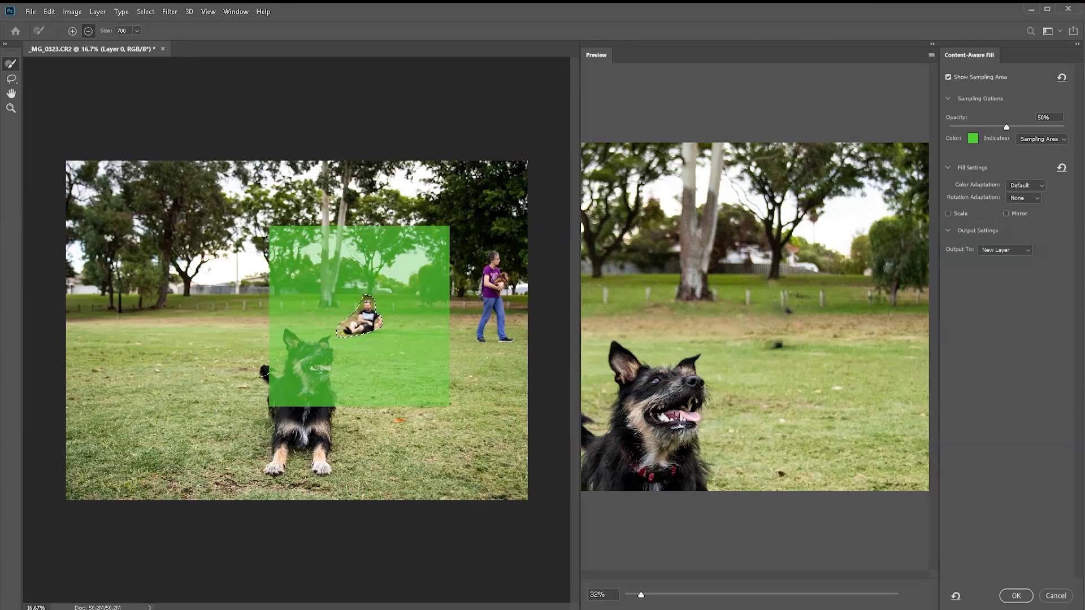
Subtract the dog, its ear tips and the tree band from sampling, then fill onto a new layer
mouse_move(263, 369)
left_mouse_down()
mouse_move(278, 344)
mouse_move(289, 374)
left_mouse_up()
left_click_drag(284, 335, 264, 329)
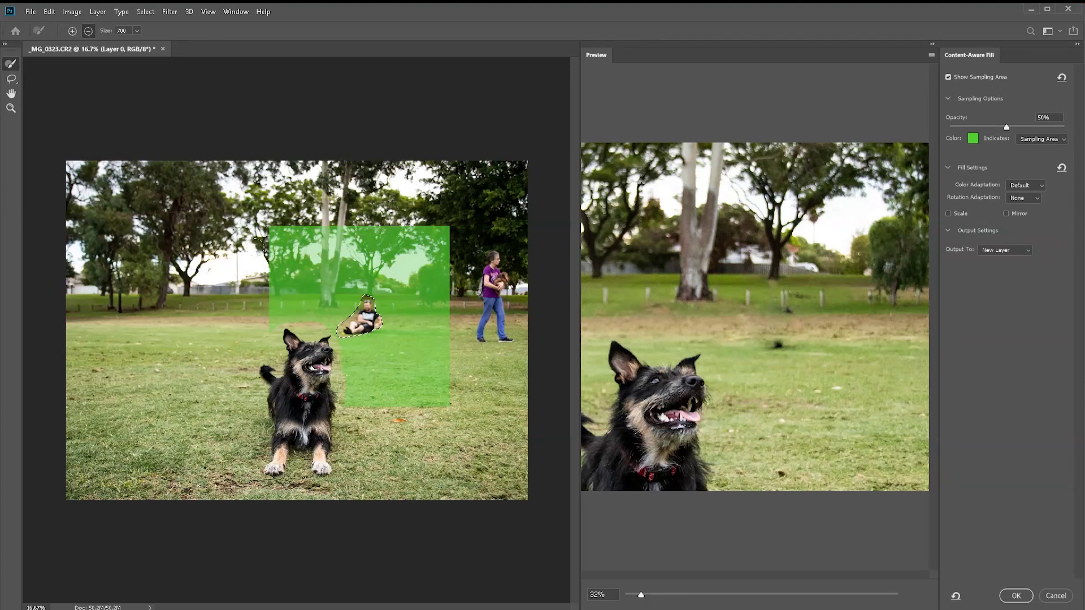
left_click(284, 270)
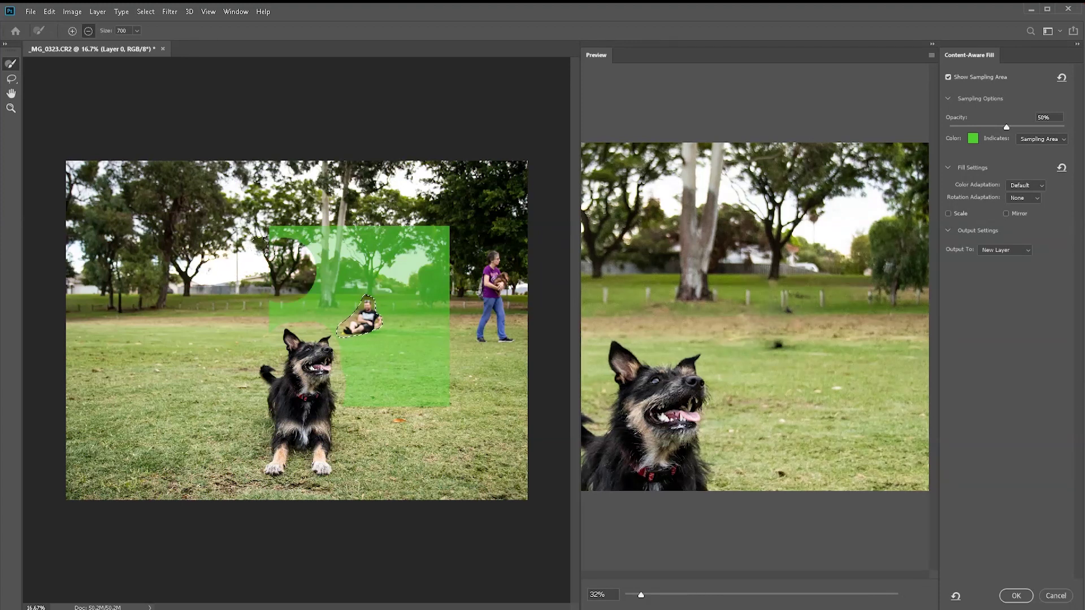
mouse_move(282, 237)
left_mouse_down()
mouse_move(393, 235)
mouse_move(429, 255)
mouse_move(275, 244)
left_mouse_up()
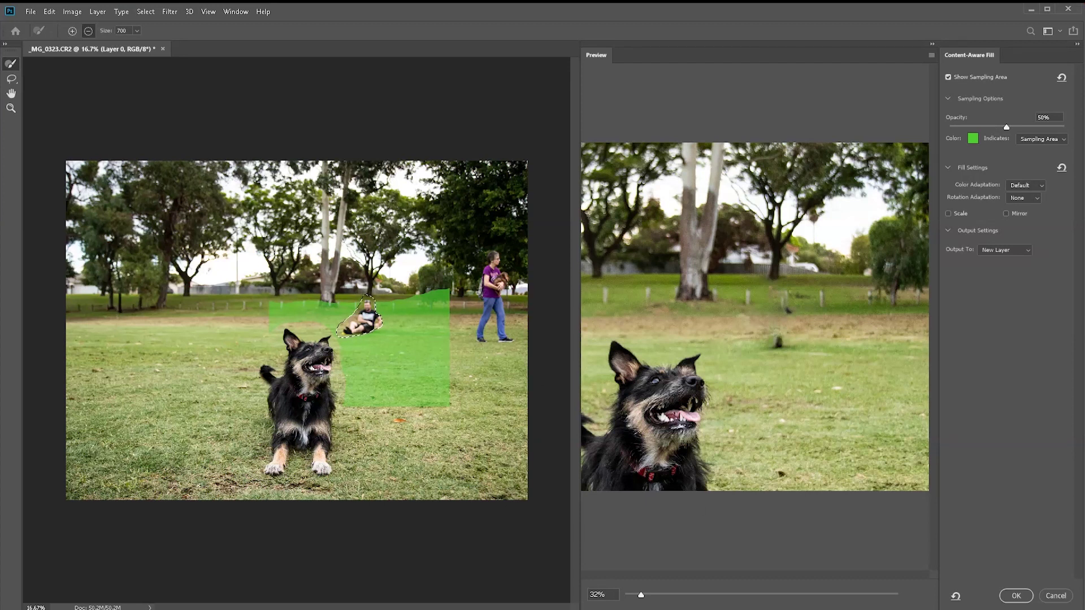
left_click(1020, 598)
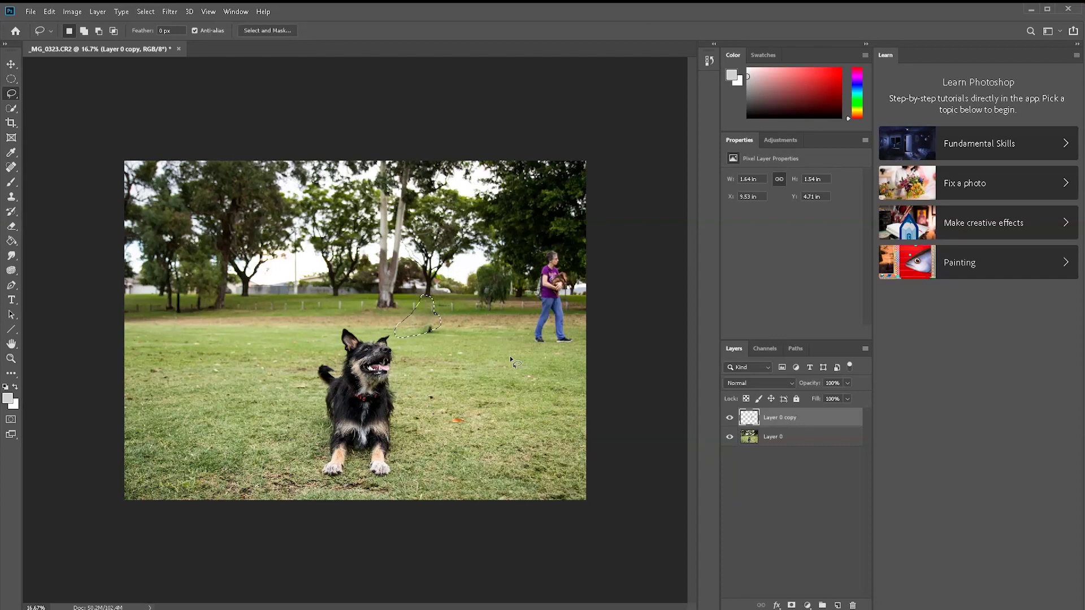
Deselect and clone-stamp over the dark leftover marks in the grass on Layer 0 copy
key("ctrl+d")
left_click(12, 64)
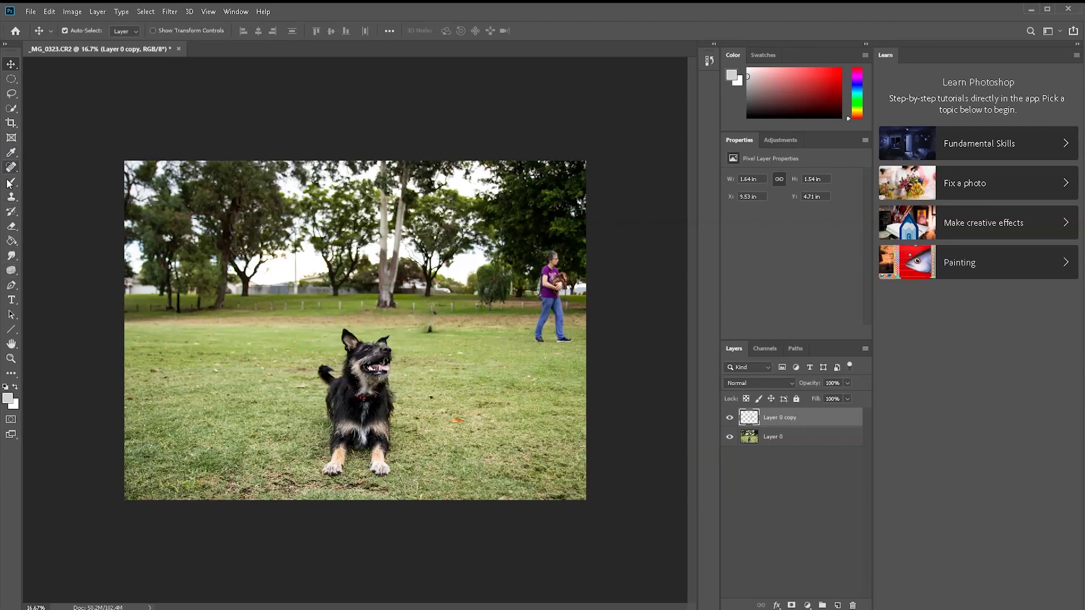
left_click(11, 198)
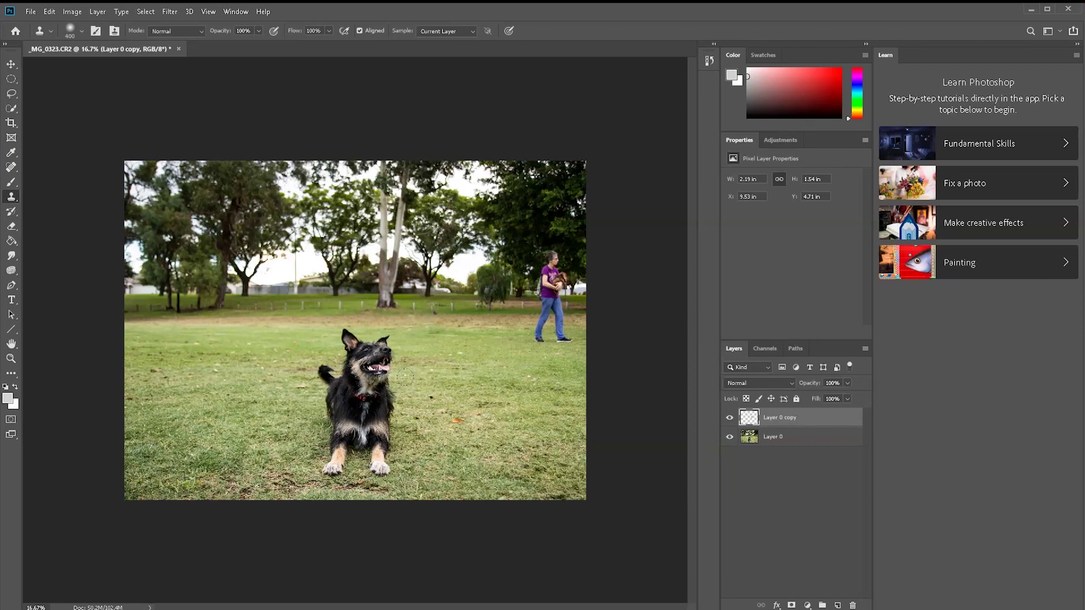
left_click(778, 496)
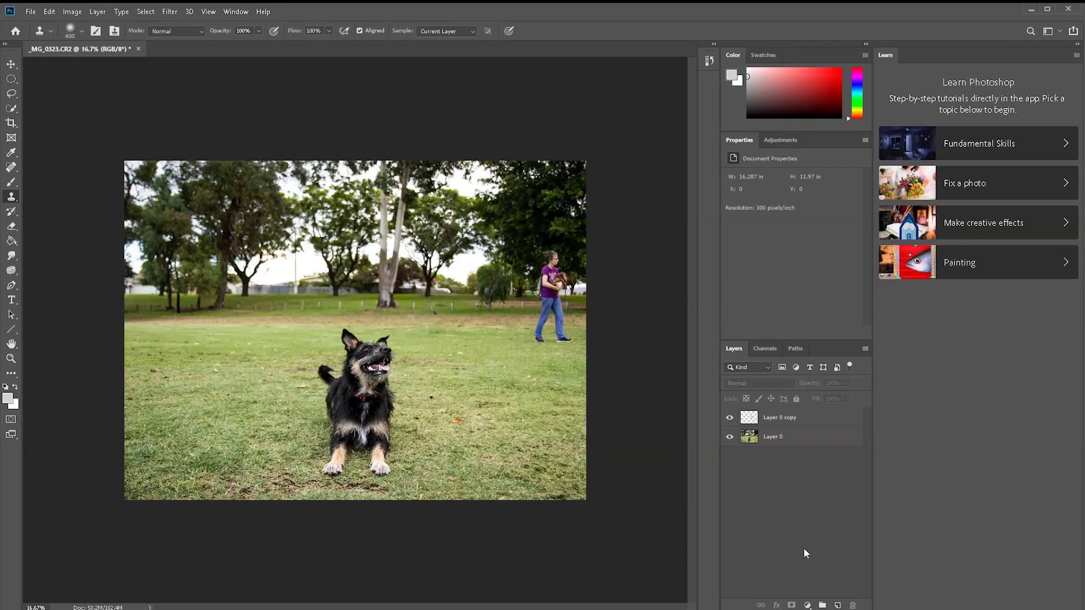
Stamp all visible layers into a new Layer 1 and hide Layer 0 copy and Layer 0
left_click(837, 605)
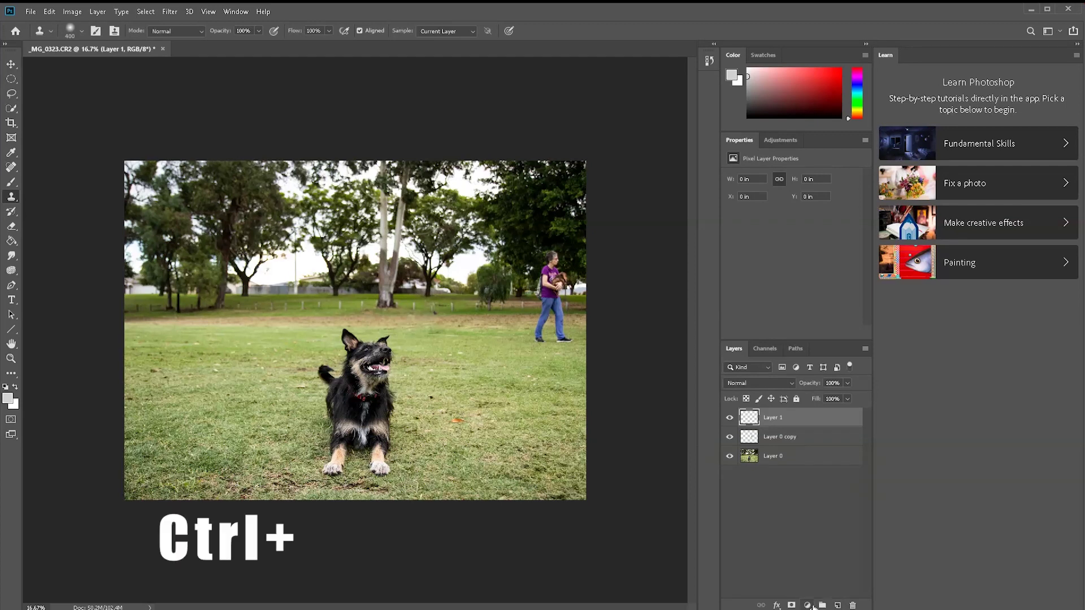
key("ctrl+alt+shift+e")
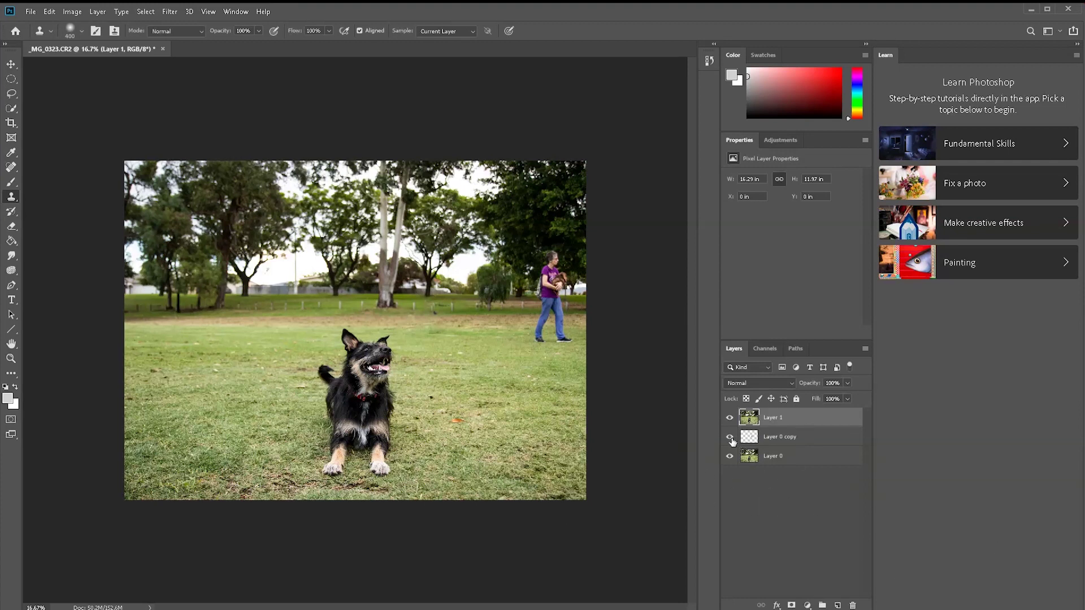
left_click_drag(729, 437, 730, 456)
Lasso the walking woman holding a small dog and load her into Edit > Content-Aware Fill
key("v")
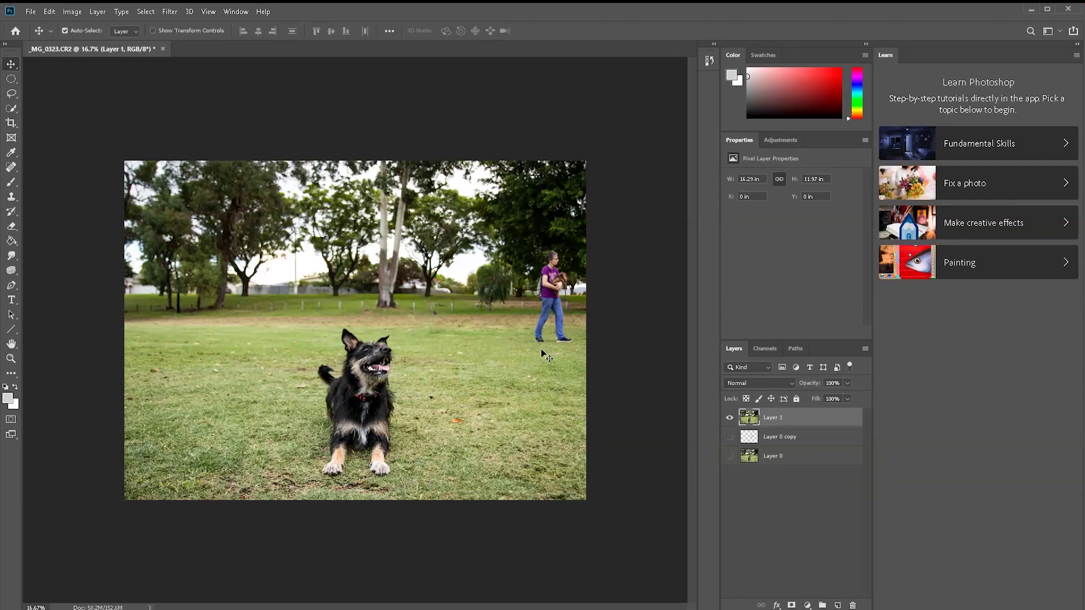
key("l")
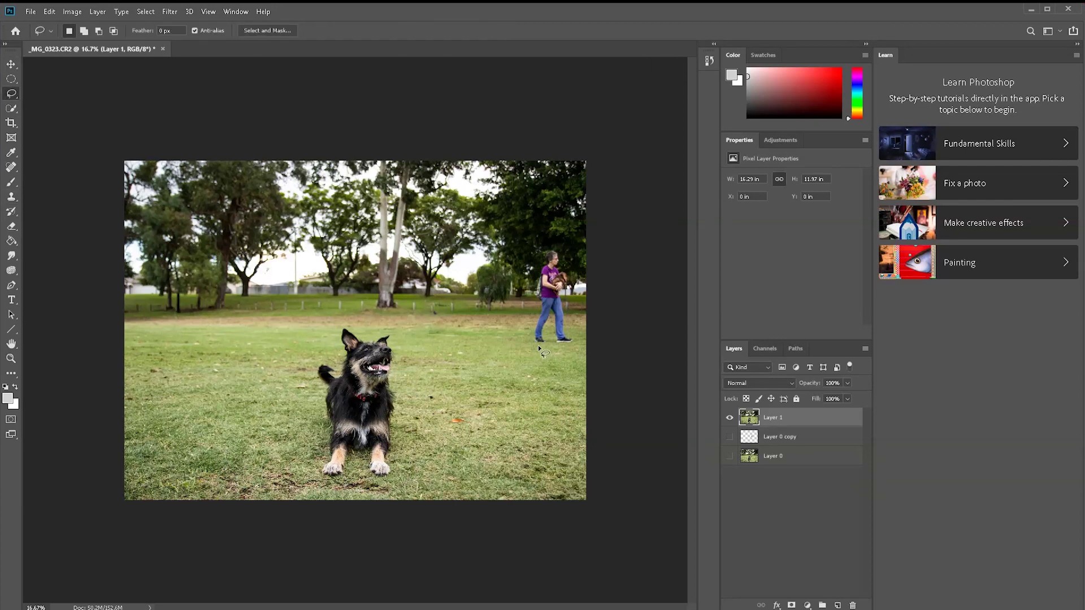
mouse_move(538, 346)
left_mouse_down()
mouse_move(526, 325)
mouse_move(528, 261)
mouse_move(542, 248)
mouse_move(568, 267)
mouse_move(560, 349)
left_mouse_up()
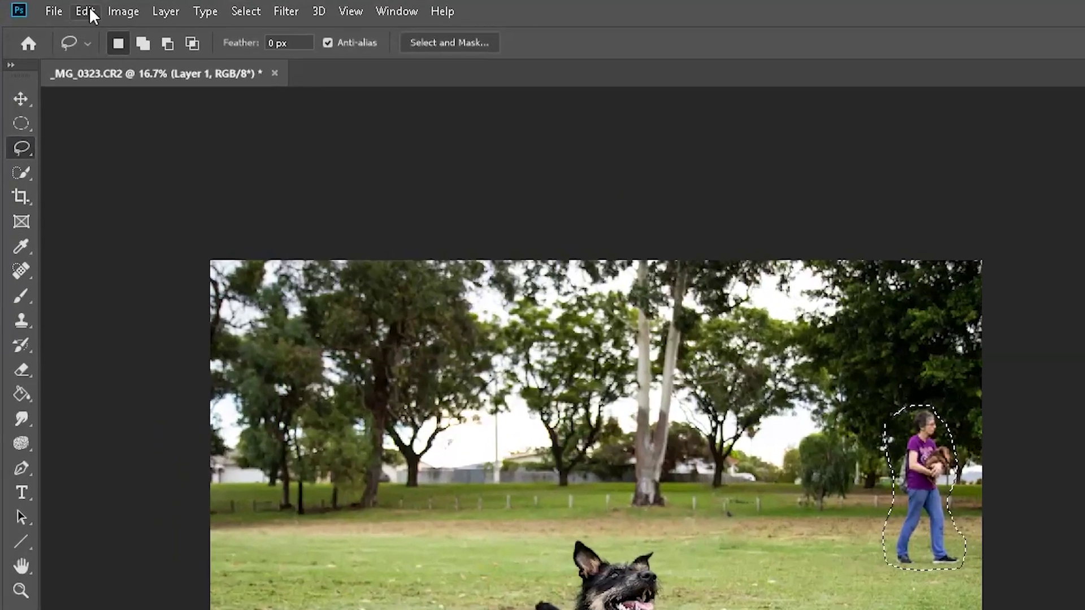
left_click(65, 11)
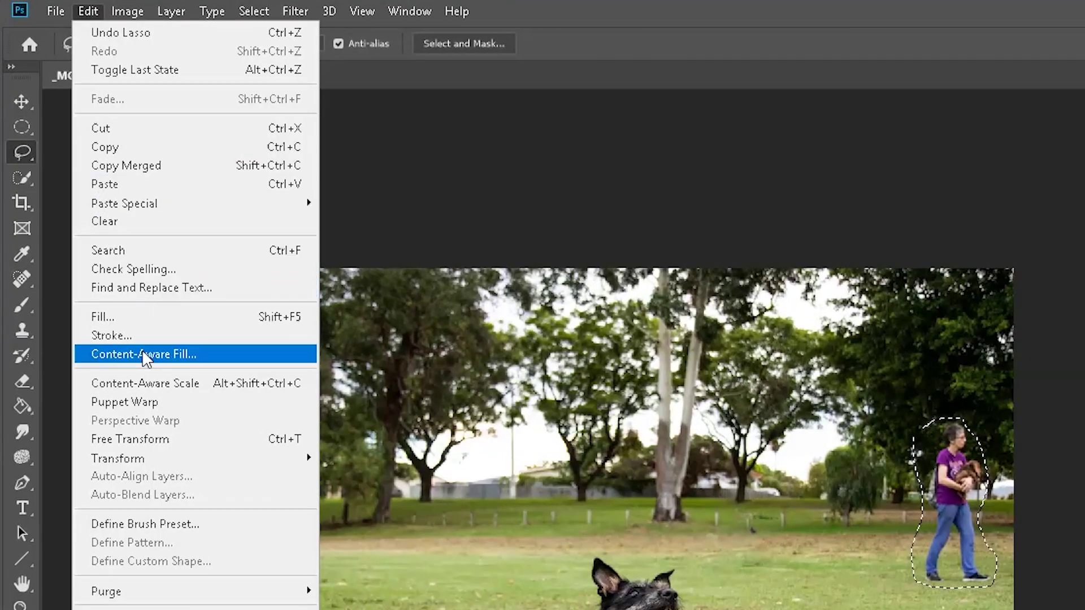
left_click(106, 269)
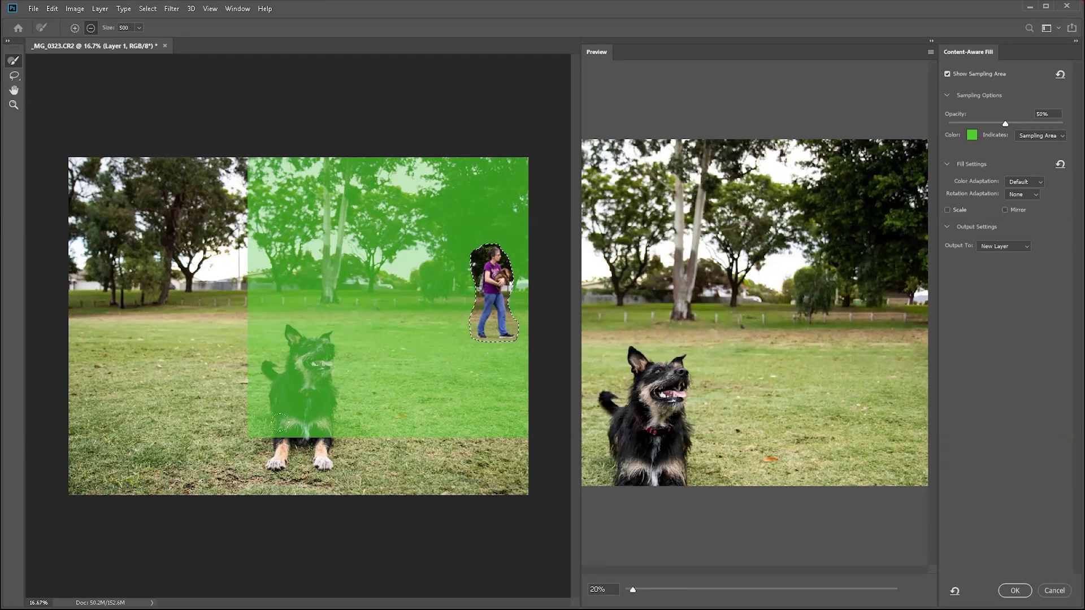
Brush the dog, left side and bottom out of sampling, then fill onto new Layer 1 copy
mouse_move(275, 395)
left_mouse_down()
mouse_move(300, 390)
mouse_move(306, 345)
mouse_move(269, 337)
left_mouse_up()
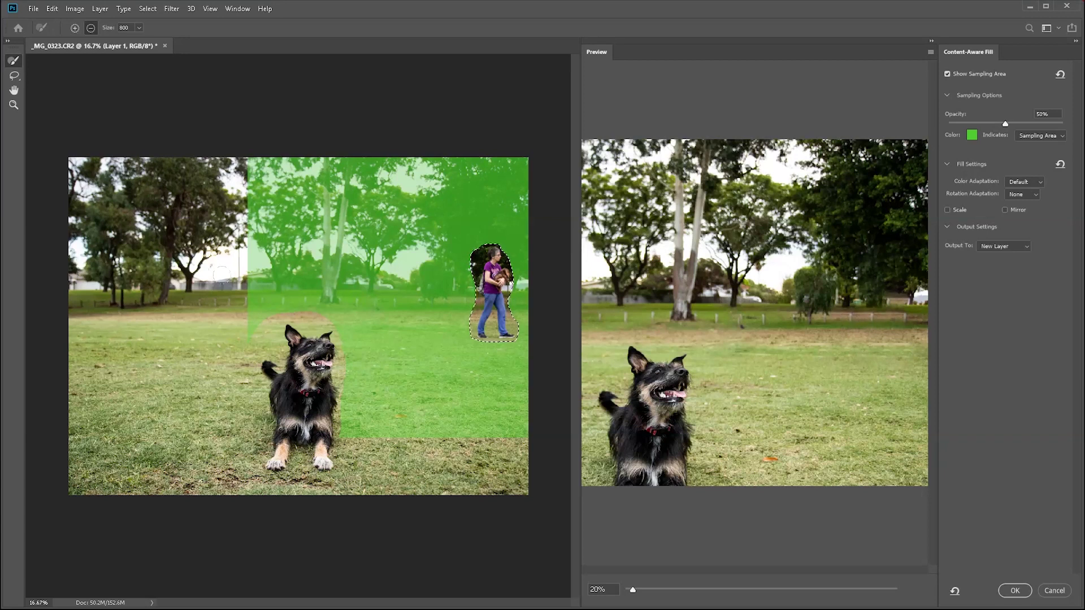
mouse_move(261, 274)
left_mouse_down()
mouse_move(271, 237)
mouse_move(322, 283)
mouse_move(367, 254)
mouse_move(361, 407)
left_mouse_up()
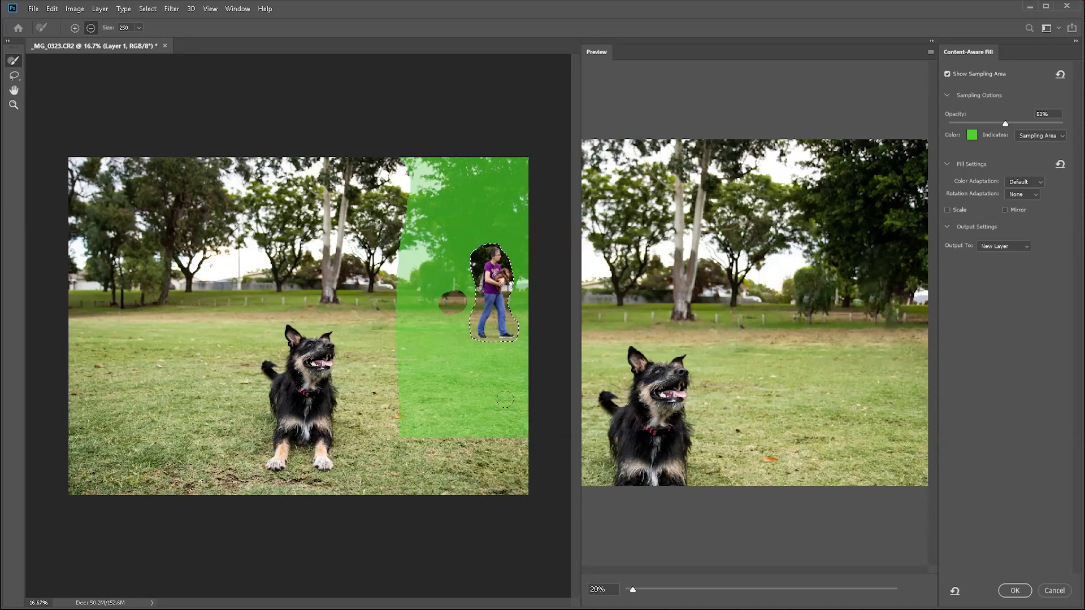
key("bracketright")
key("bracketright")
key("bracketright")
key("bracketright")
mouse_move(416, 430)
left_mouse_down()
mouse_move(446, 415)
mouse_move(495, 357)
left_mouse_up()
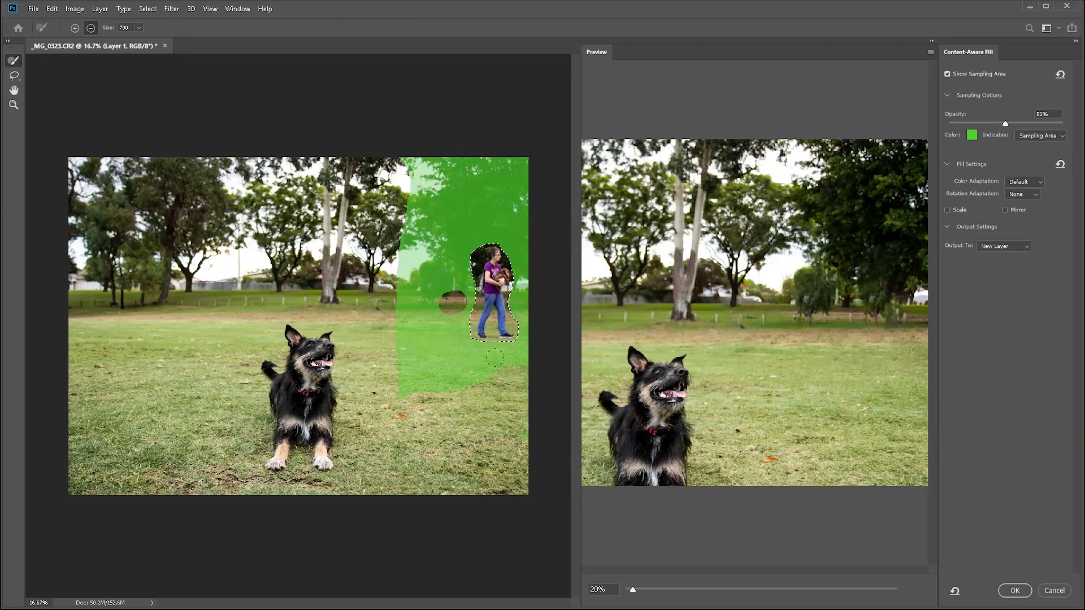
left_click(408, 370)
scroll(612, 453, "up", 5)
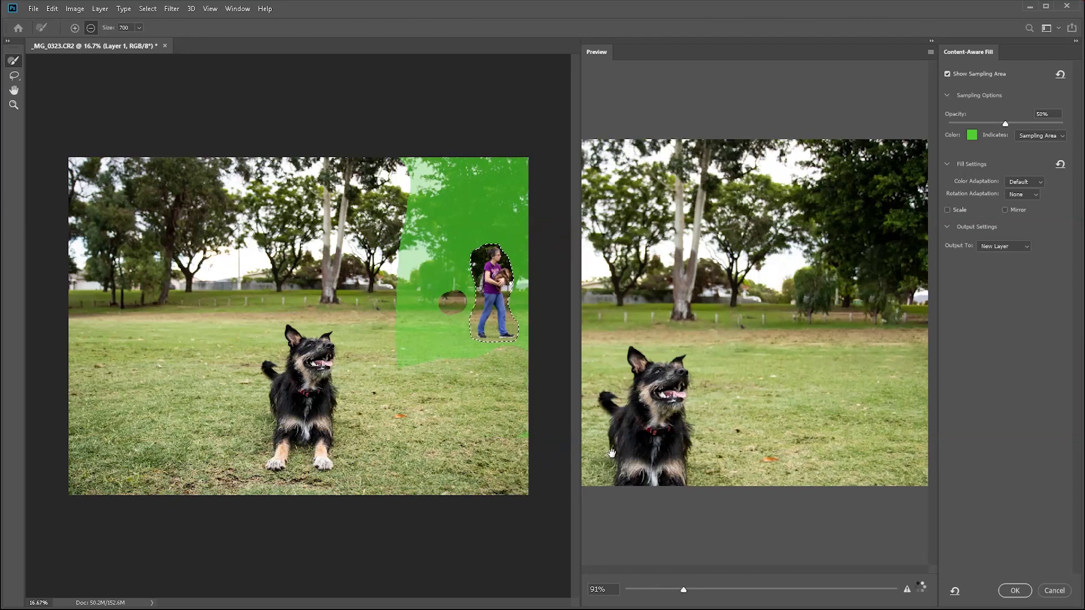
scroll(612, 453, "down", 5)
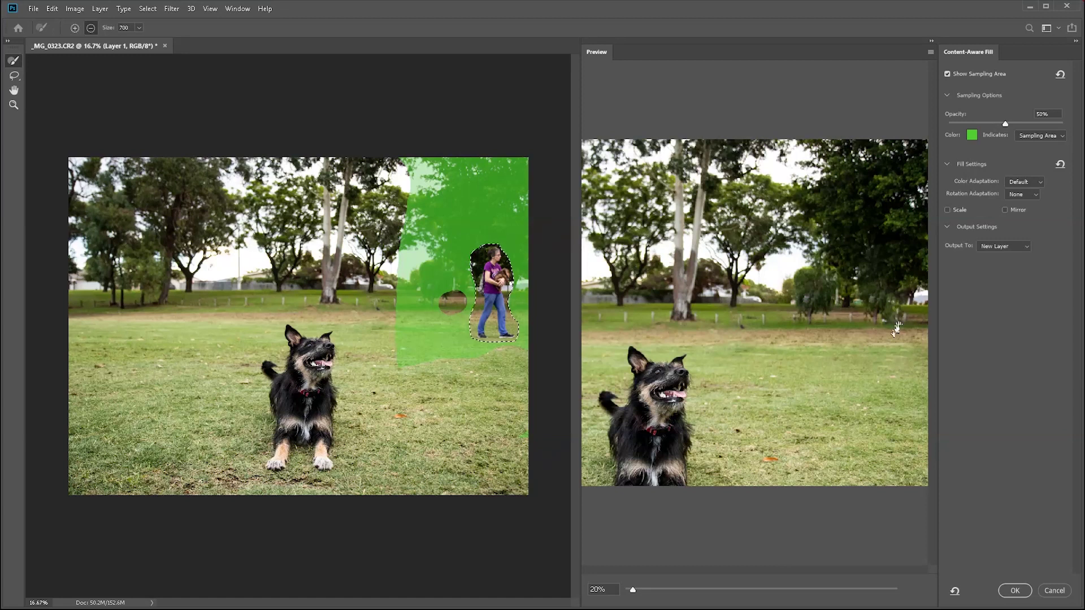
left_click(1021, 587)
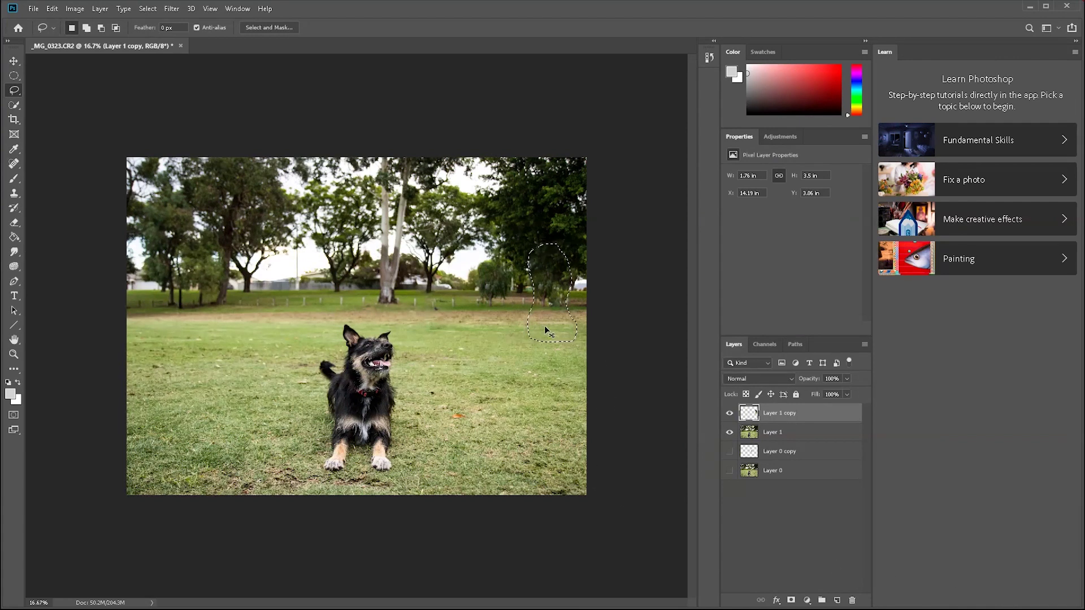
Deselect, zoom in to inspect the fill along the fence, then zoom back out to the whole photo
key("ctrl+d")
key("z")
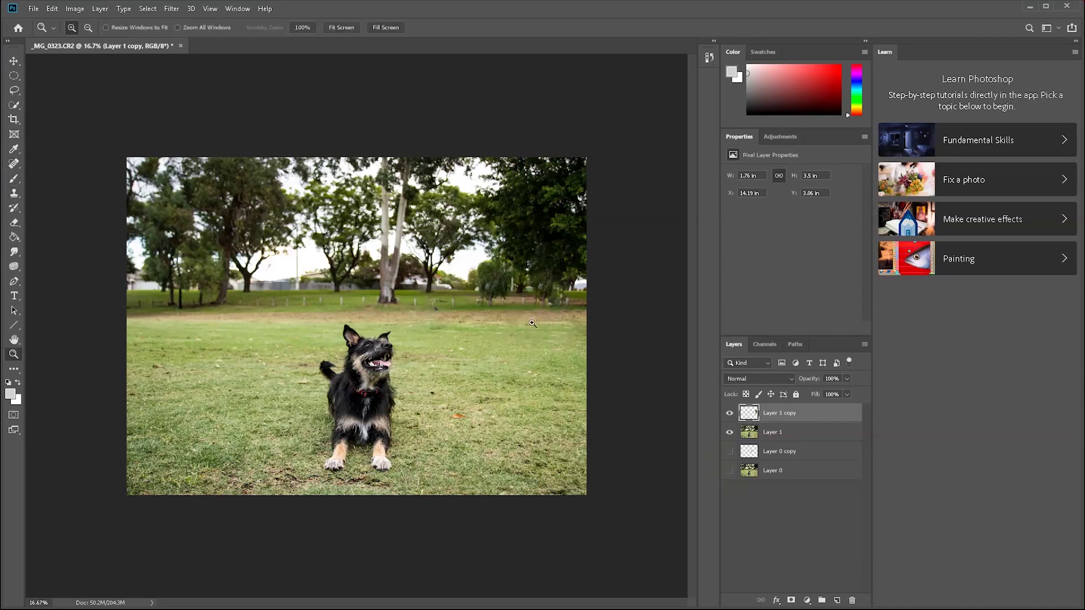
left_click(565, 305)
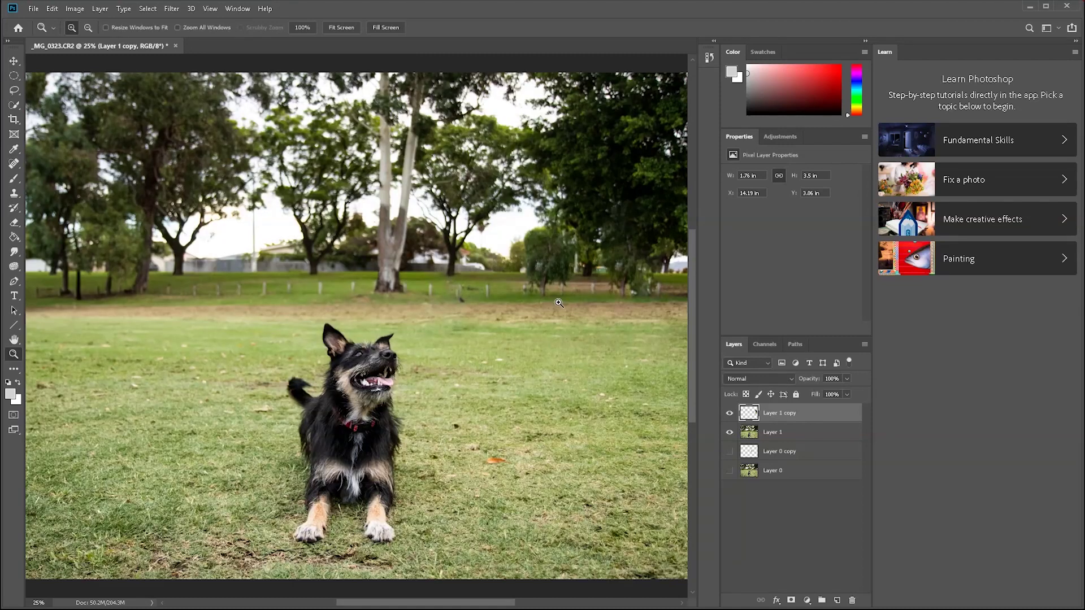
left_click(644, 293)
left_click(665, 283)
left_click(667, 282)
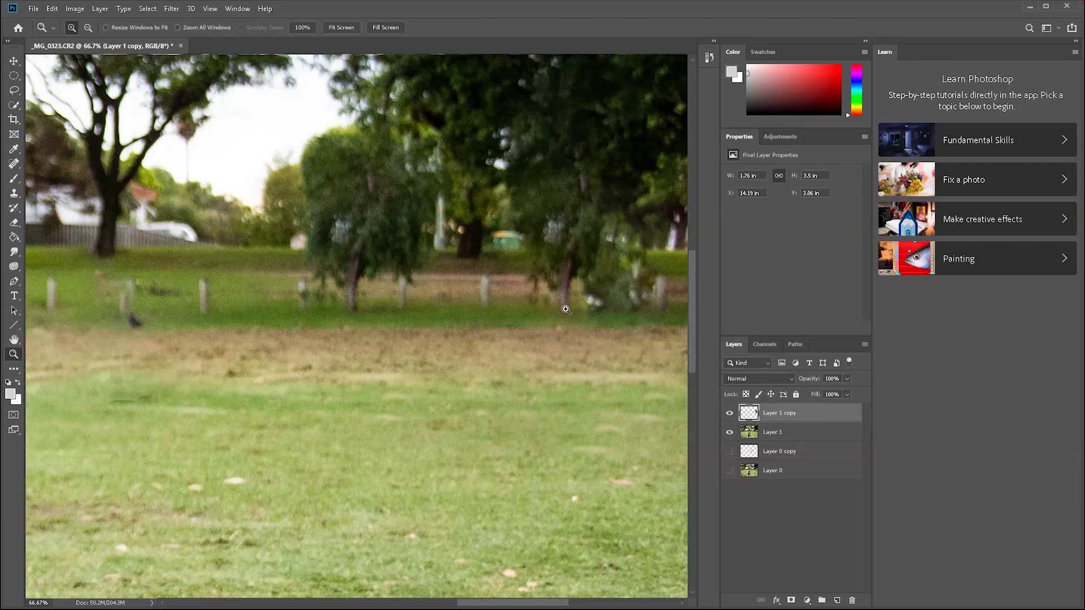
left_click(527, 347, "alt")
left_click(527, 347, "alt")
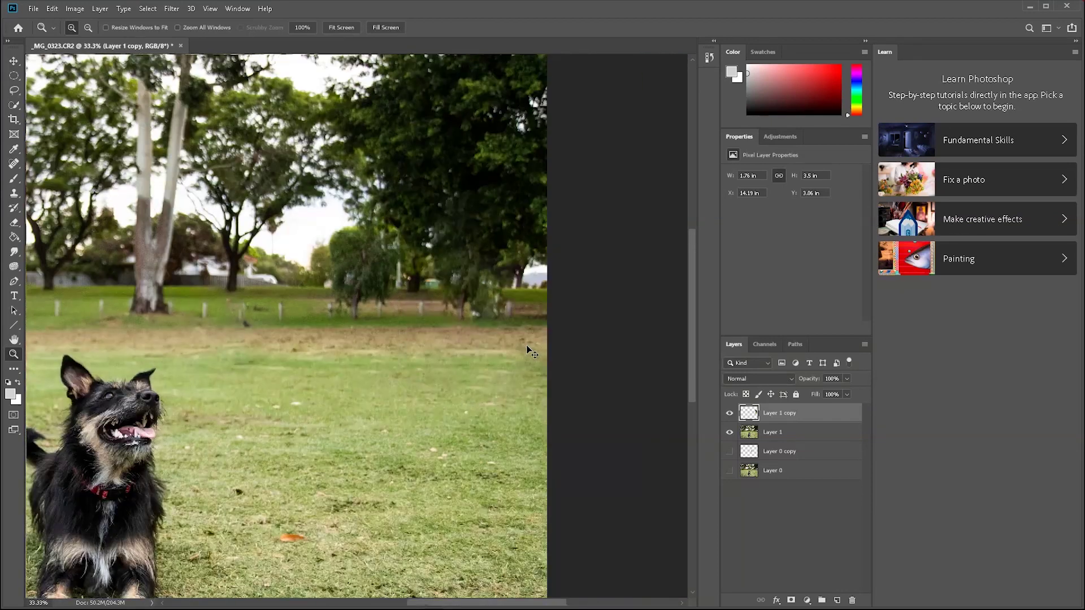
left_click(527, 347, "alt")
left_click(528, 347, "alt")
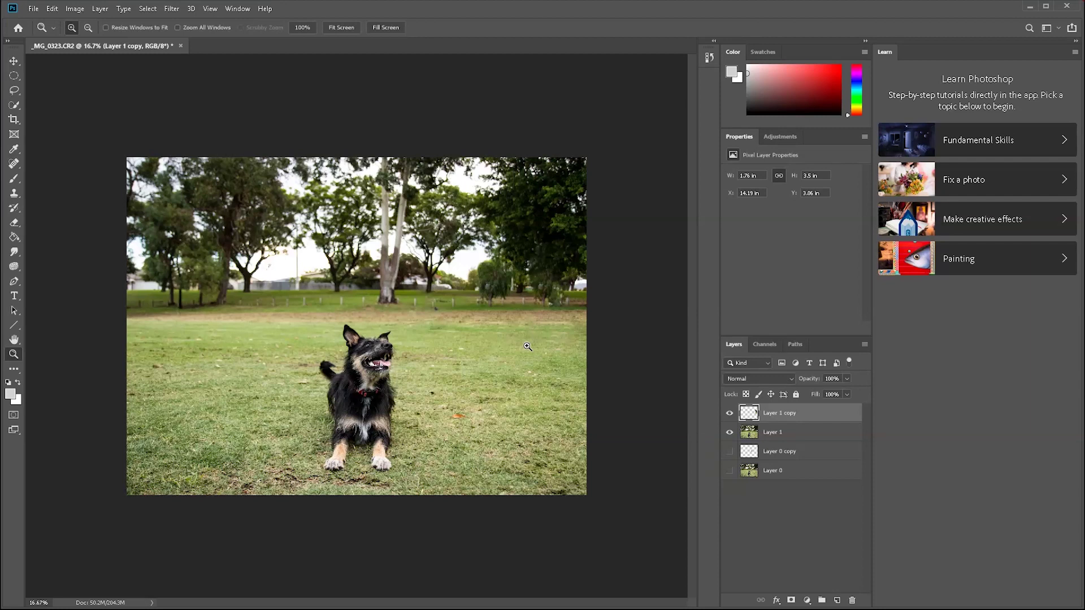
Stamp all visible layers into new Layer 2 with Ctrl+Alt+Shift+E, then hide it for comparison
key("v")
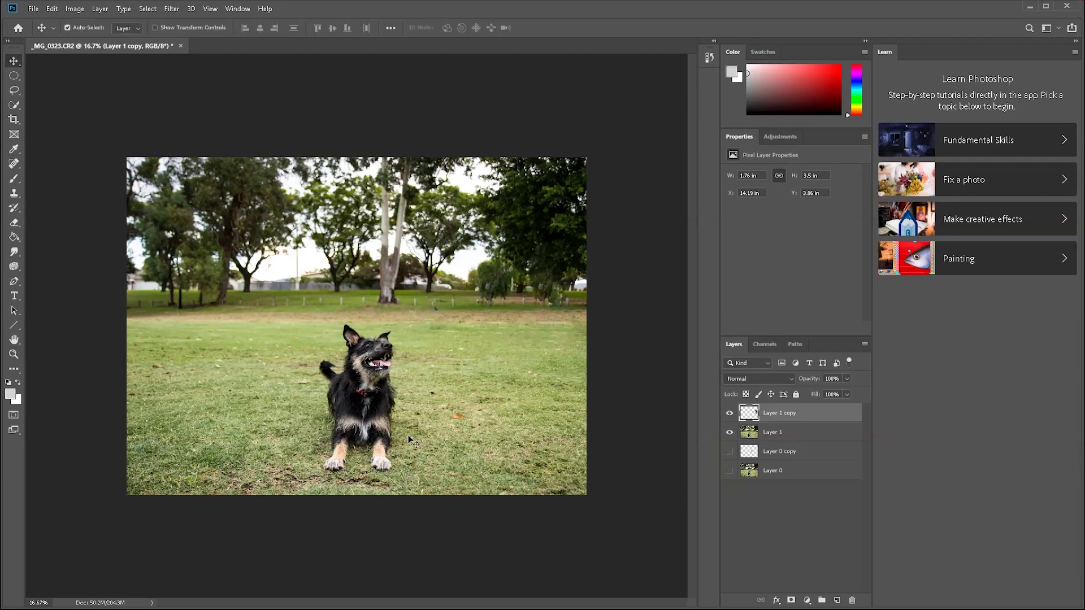
key("ctrl+plus")
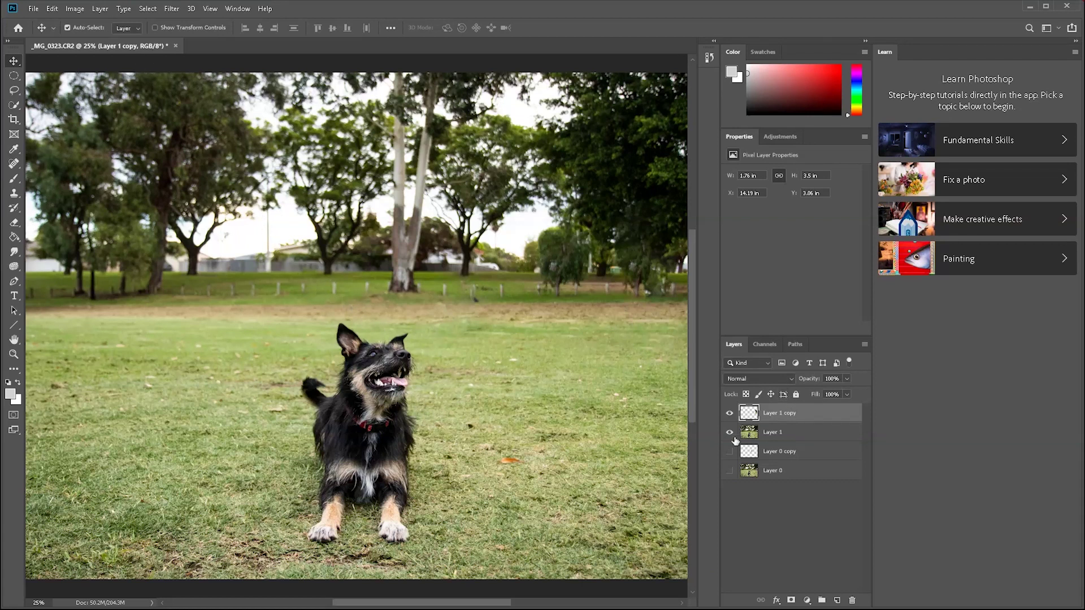
left_click(838, 600)
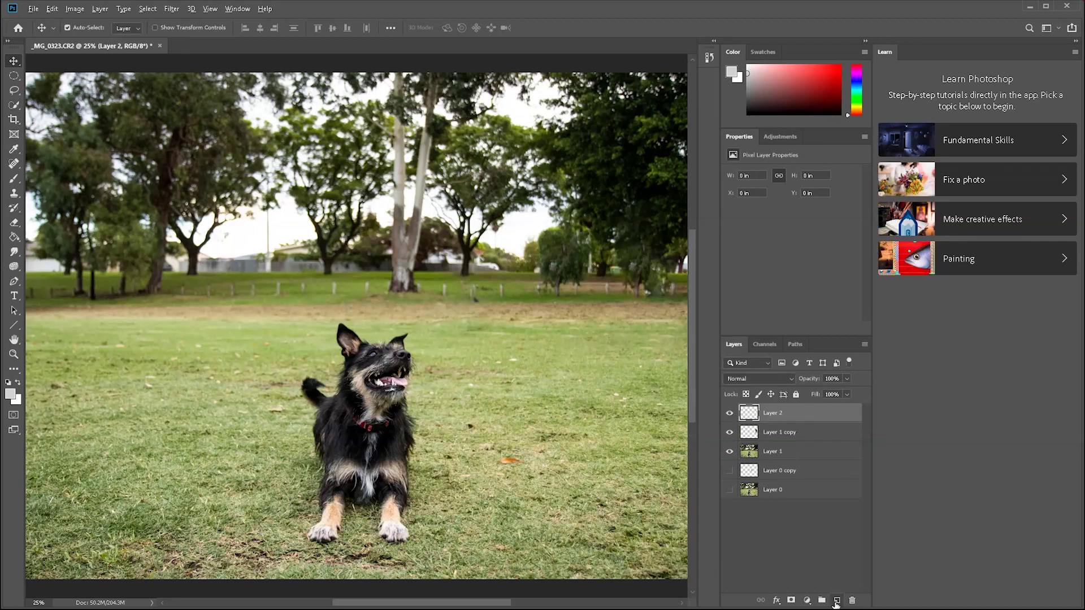
key("ctrl")
key("ctrl+shift+alt+e")
left_click(729, 413)
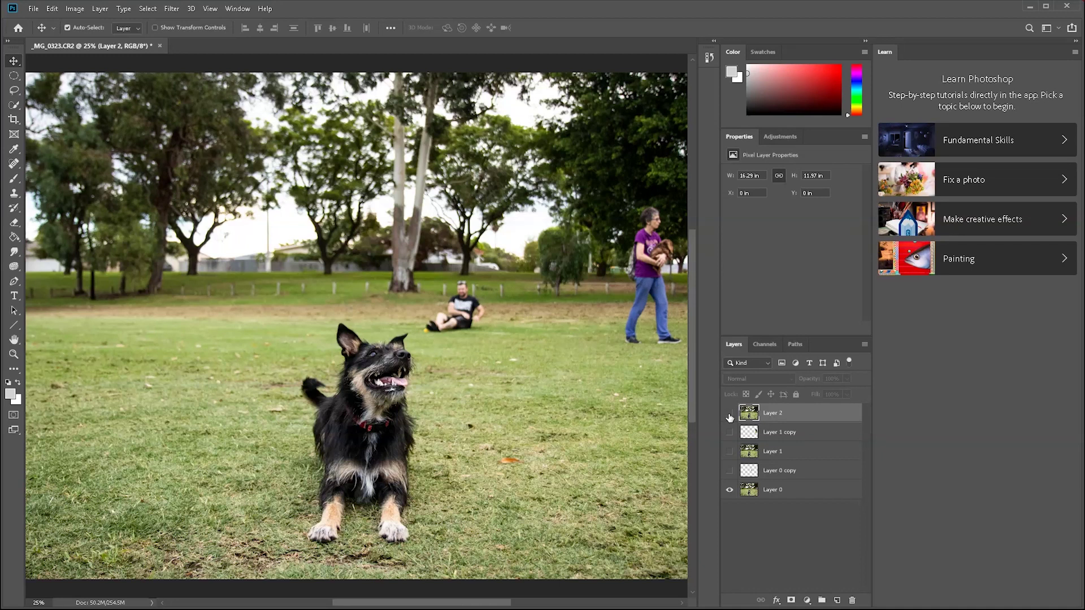